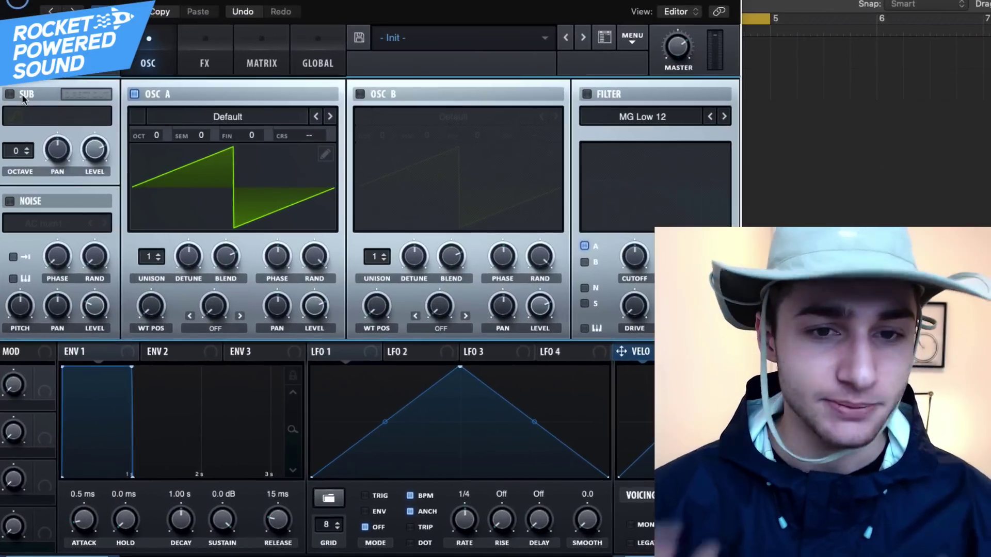
- Turn on the sub oscillator and oscillator B alongside oscillator A
mouse_move(32, 112)
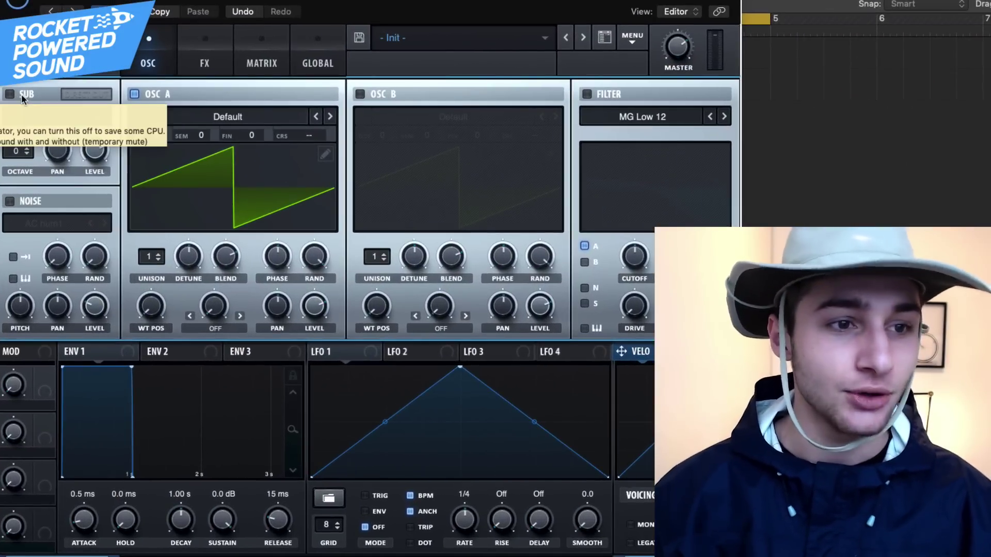
left_click(20, 94)
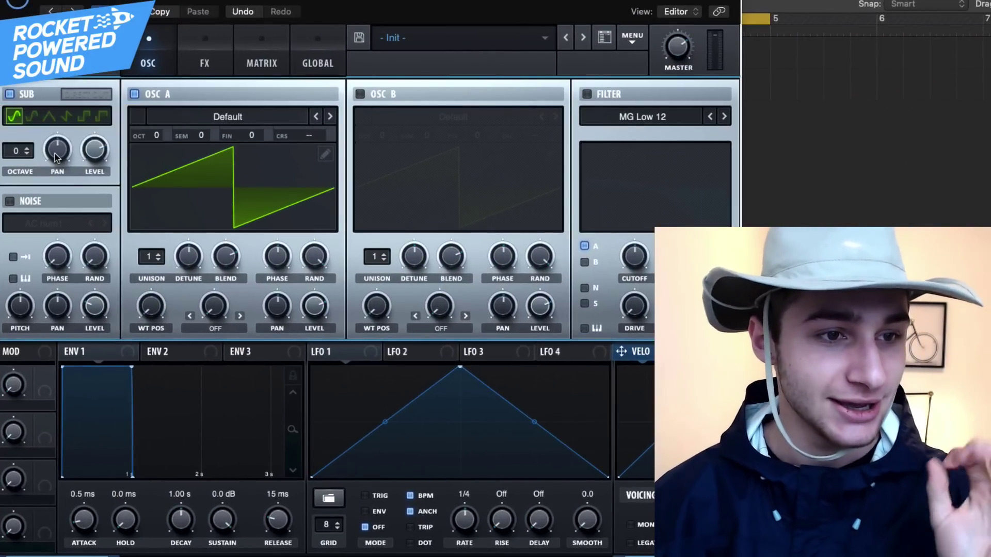
mouse_move(55, 158)
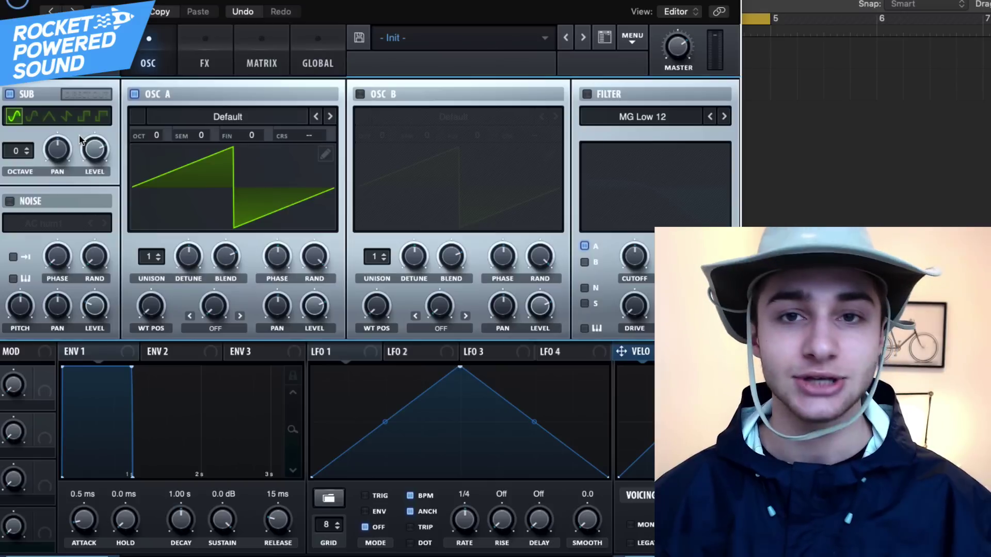
mouse_move(80, 140)
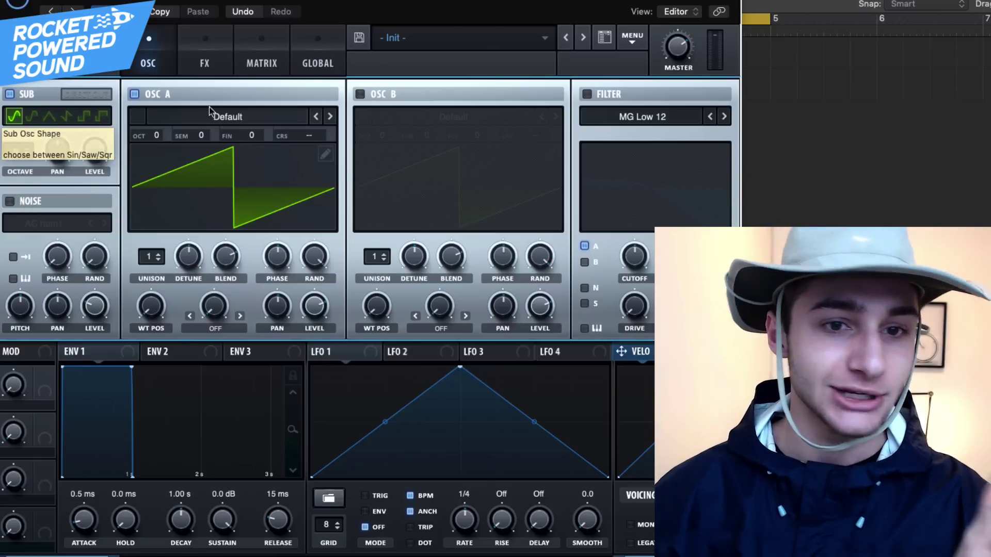
left_click(359, 94)
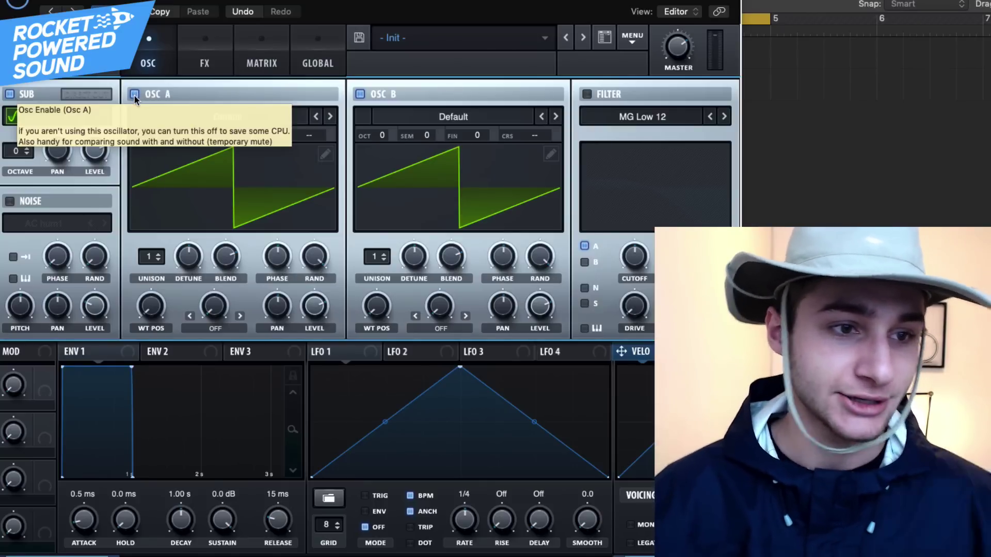
- Set the sub oscillator's octave to 1
mouse_move(18, 150)
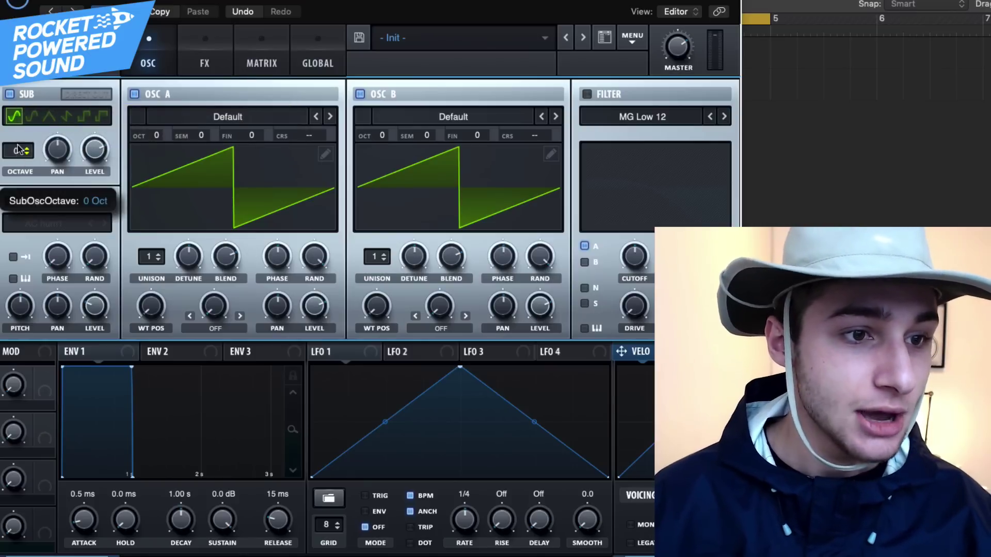
left_click_drag(21, 143, 20, 151)
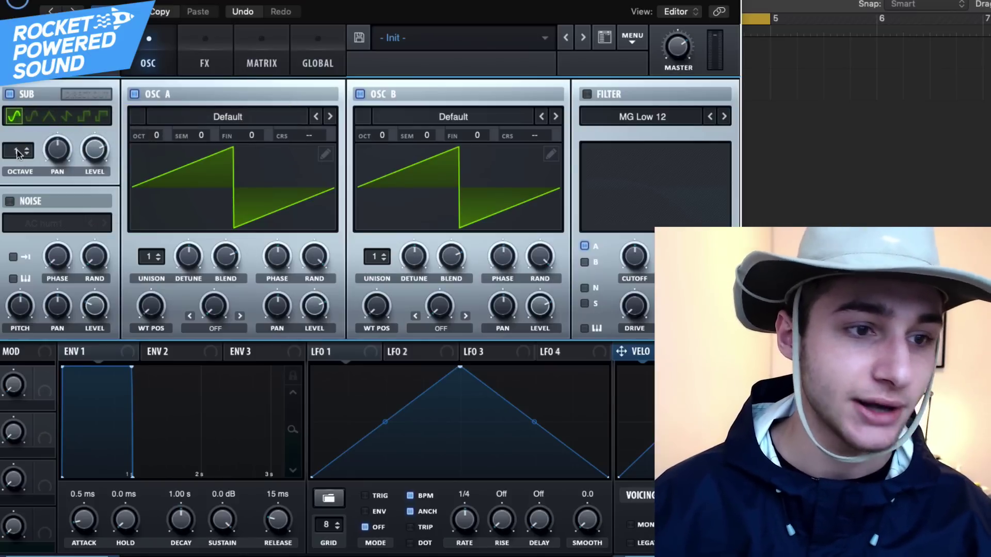
mouse_move(93, 152)
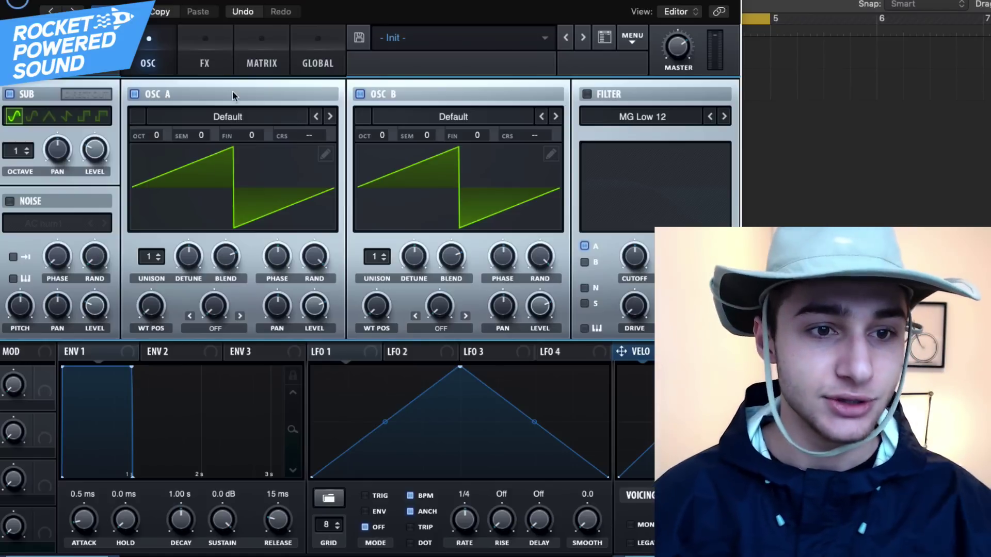
- Load the Basic Shapes wavetable from the Analog category into oscillator A
left_click(234, 114)
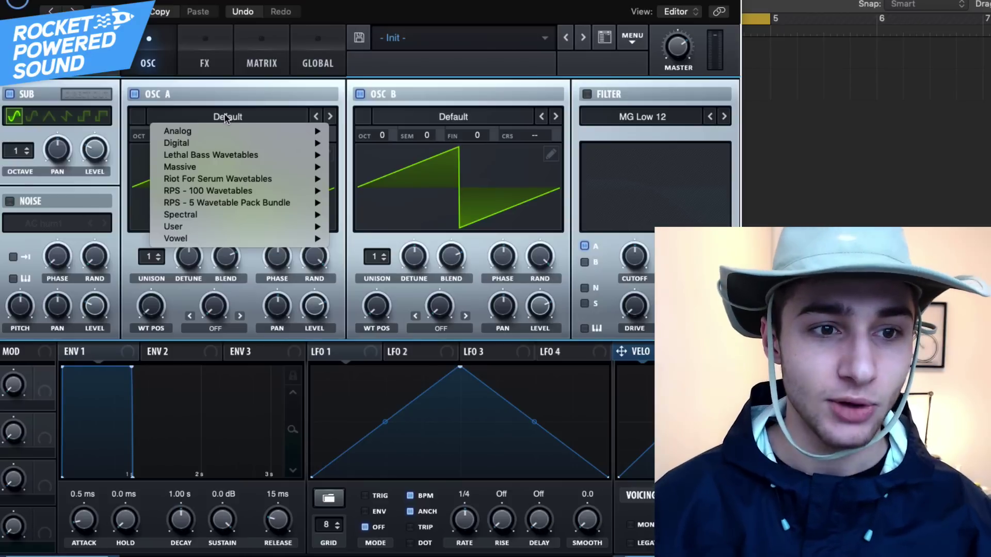
mouse_move(215, 131)
left_click(372, 190)
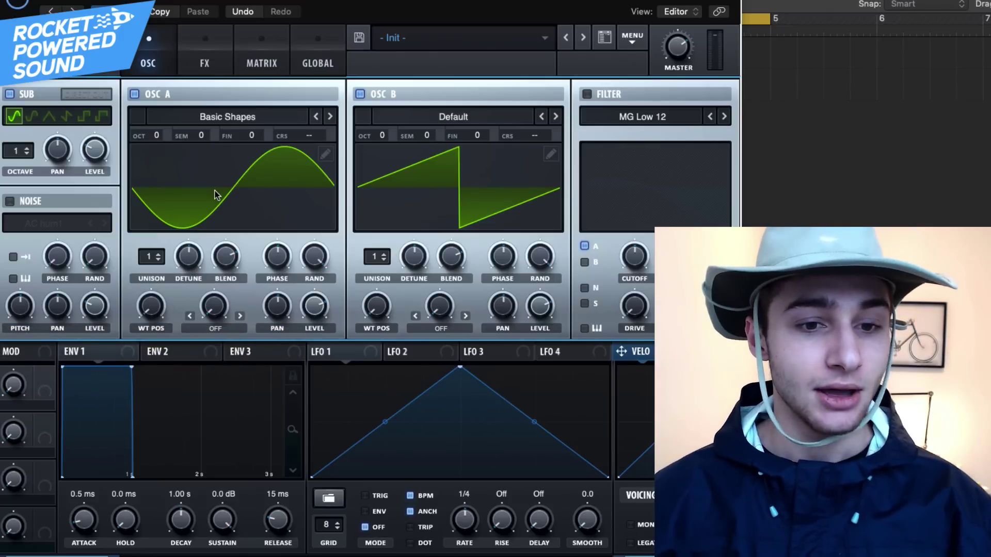
- Load the Basic Shapes wavetable into oscillator B and set its wavetable position to 3 for a triangle wave
left_click(411, 119)
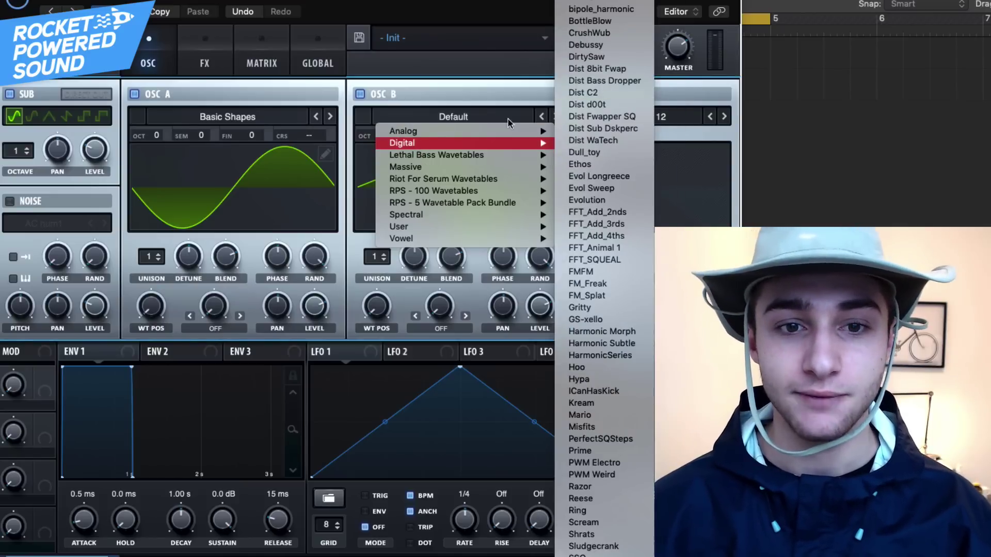
mouse_move(546, 134)
left_click(613, 192)
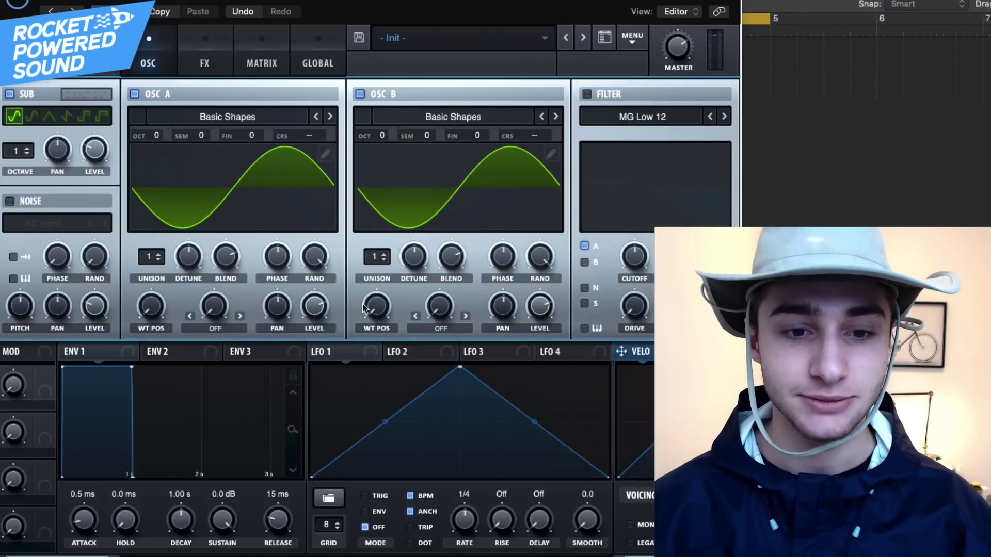
left_click_drag(377, 294, 382, 258)
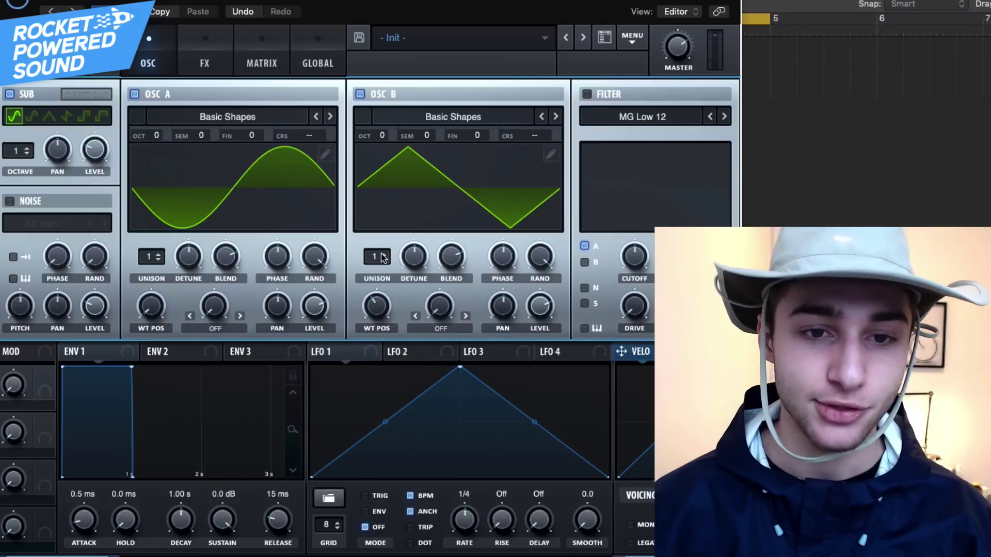
- Set oscillator B's warp mode to Sync (No Window) and raise the warp amount until the waveform shows nearly three triangle cycles
left_click(440, 329)
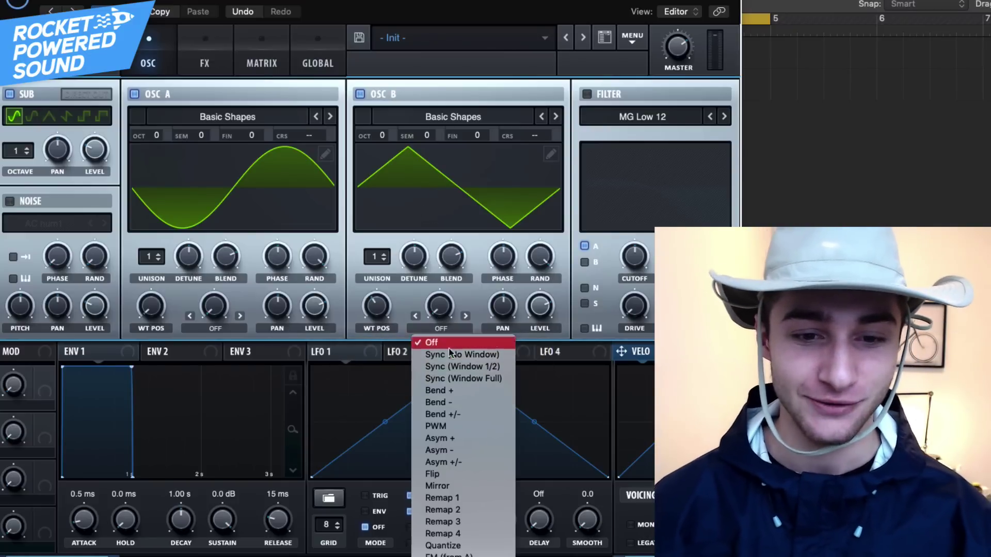
left_click(444, 353)
mouse_move(447, 318)
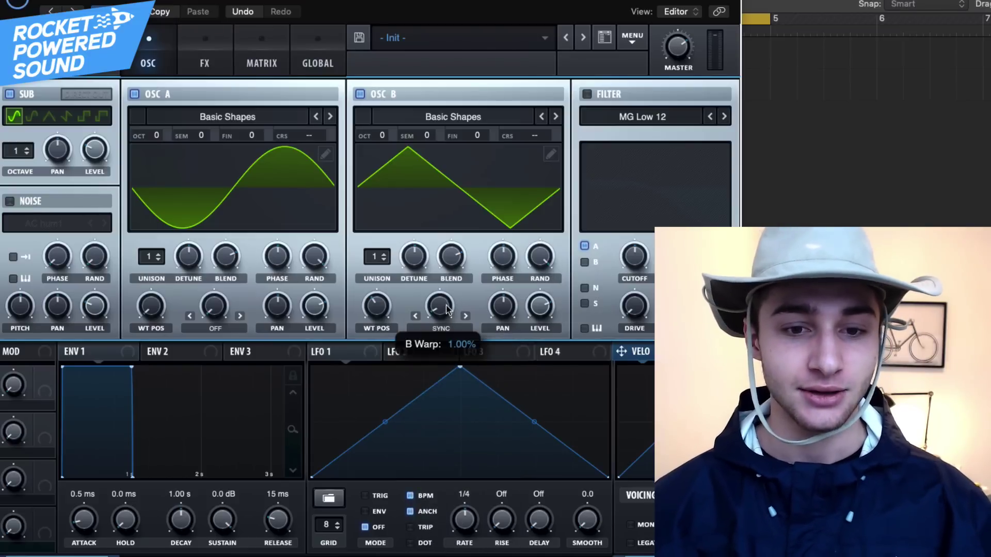
left_click_drag(448, 310, 456, 254)
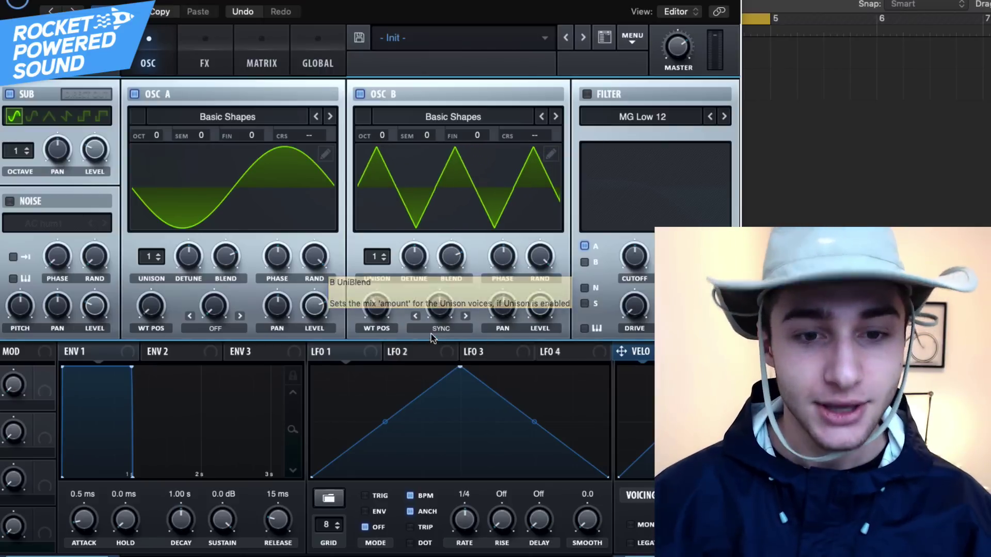
left_click(436, 320)
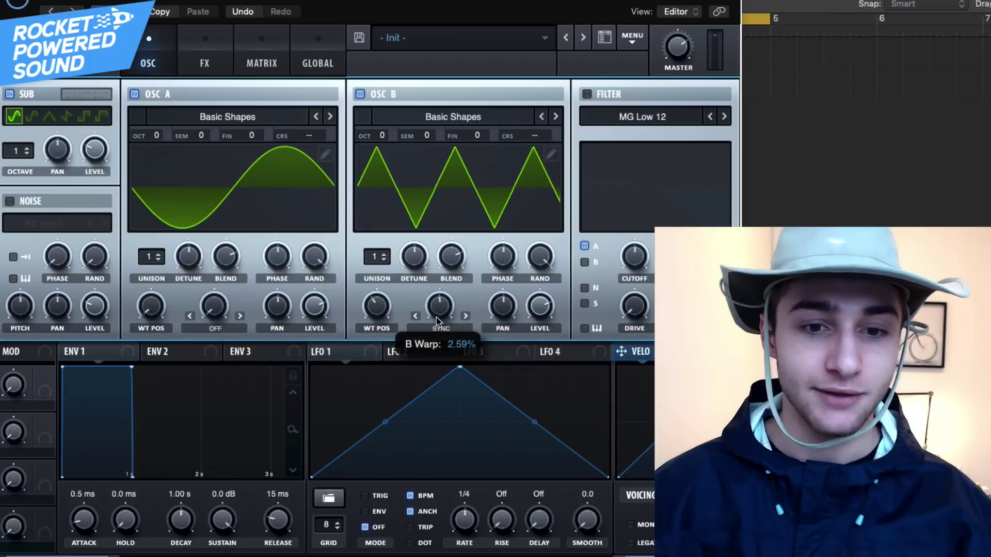
left_click_drag(436, 320, 438, 316)
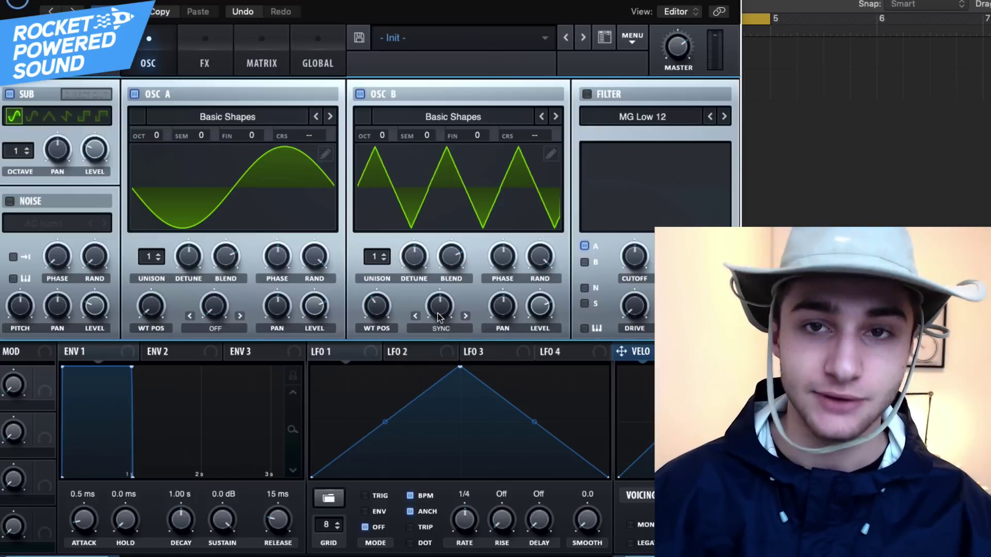
mouse_move(438, 317)
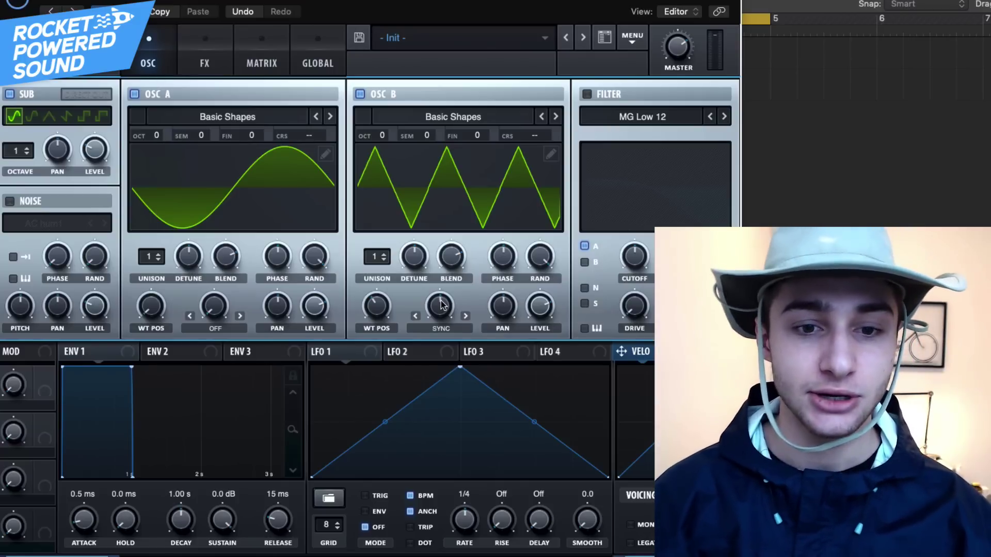
- Switch oscillator B's warp off to compare the sound, and restore Sync (No Window)
left_click(440, 329)
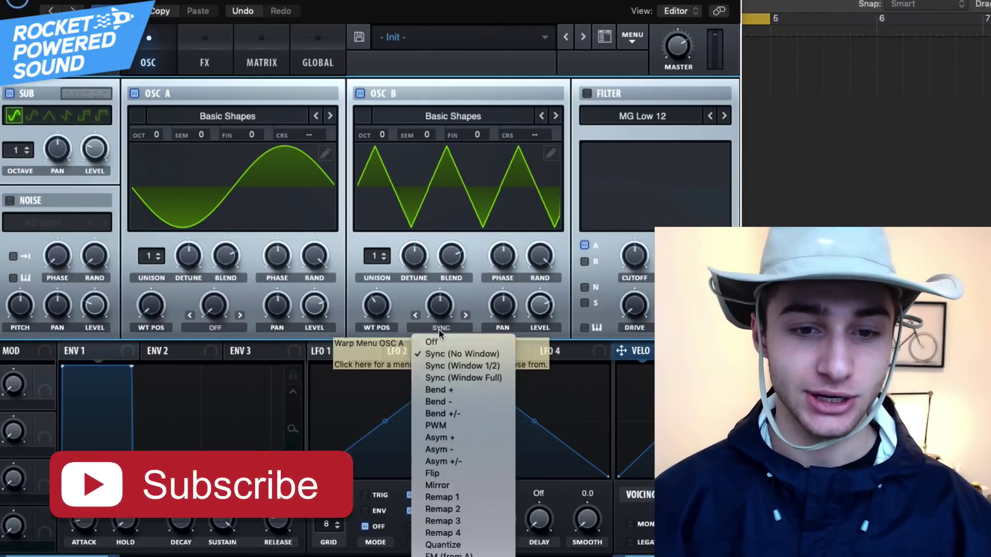
left_click(447, 343)
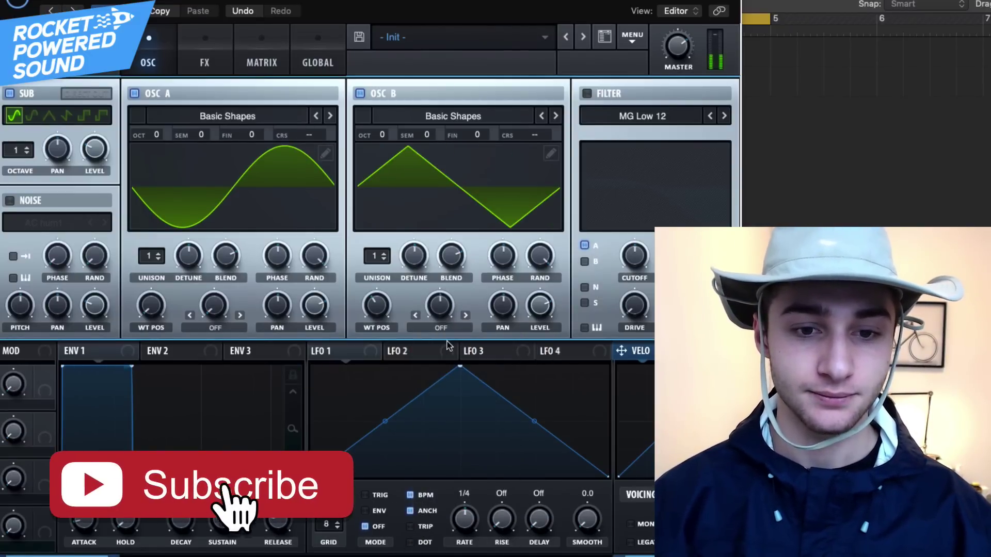
left_click(446, 330)
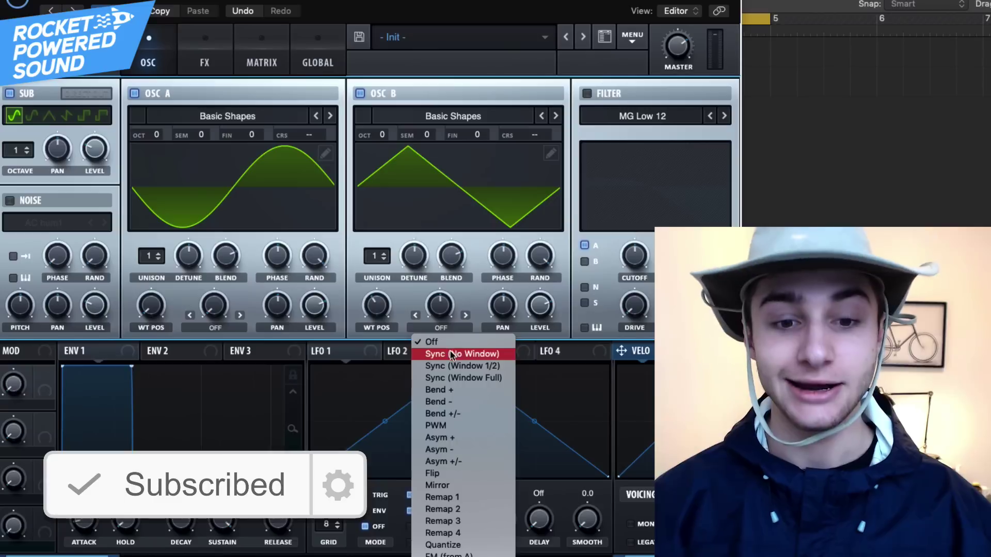
left_click(450, 353)
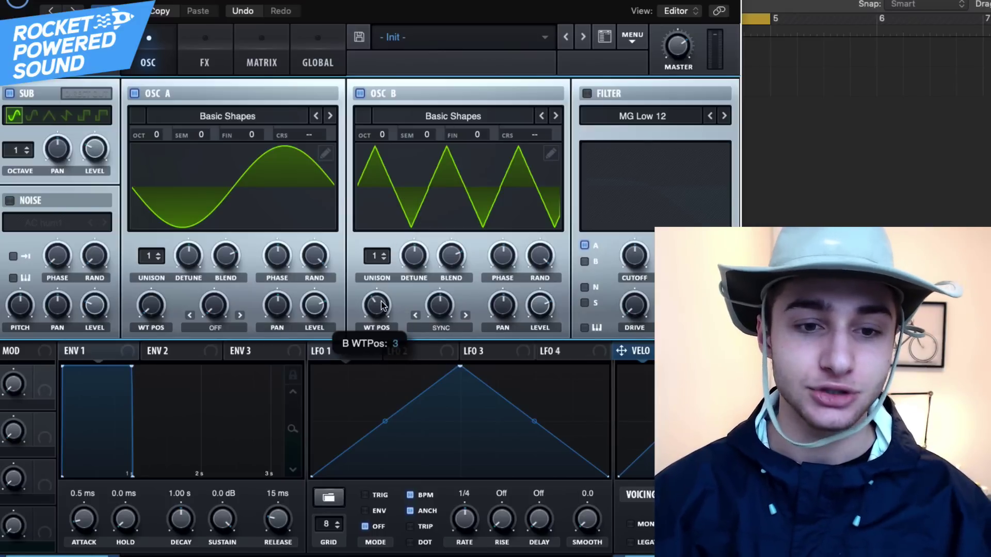
left_click_drag(383, 311, 383, 313)
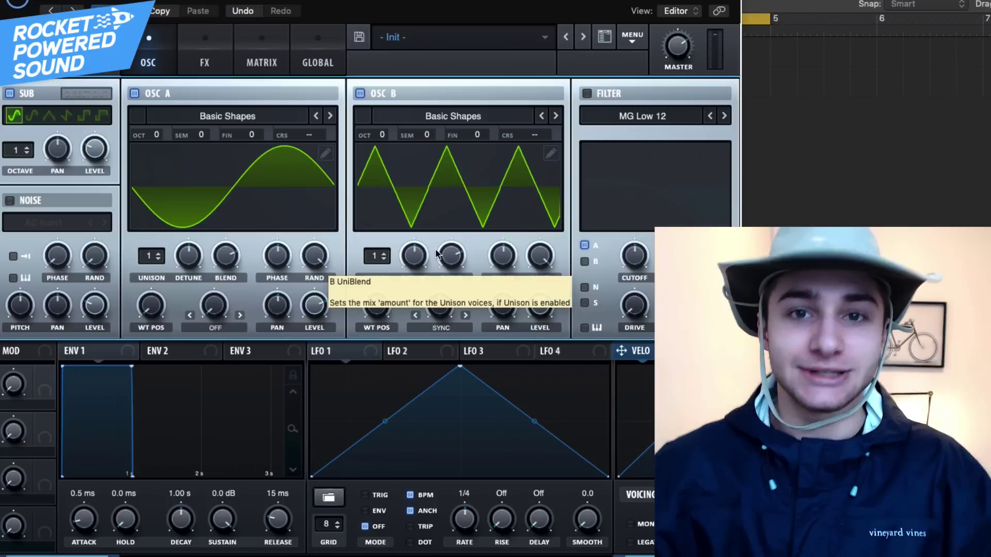
- Turn on the filter and keep its type at MG Low 12
left_click(596, 92)
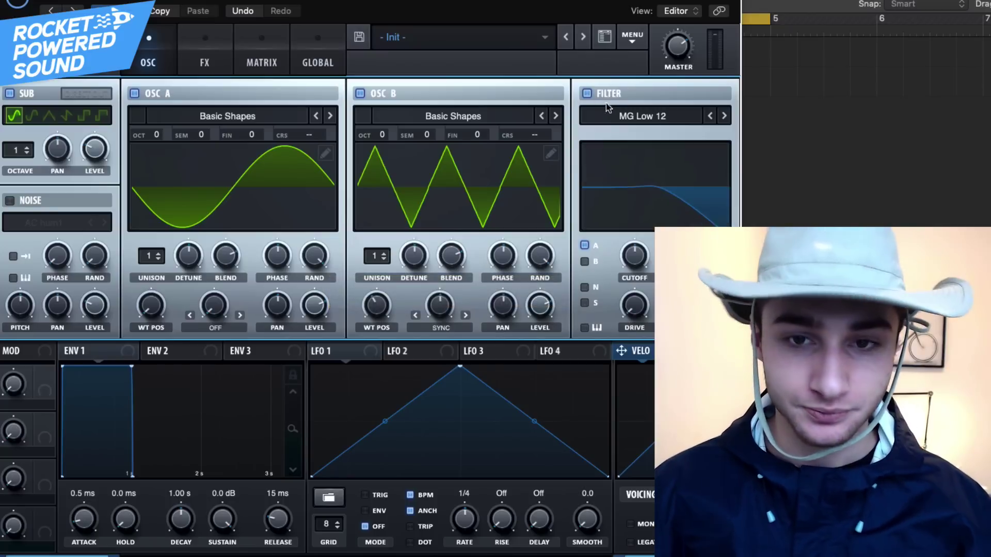
left_click(616, 113)
left_click(617, 112)
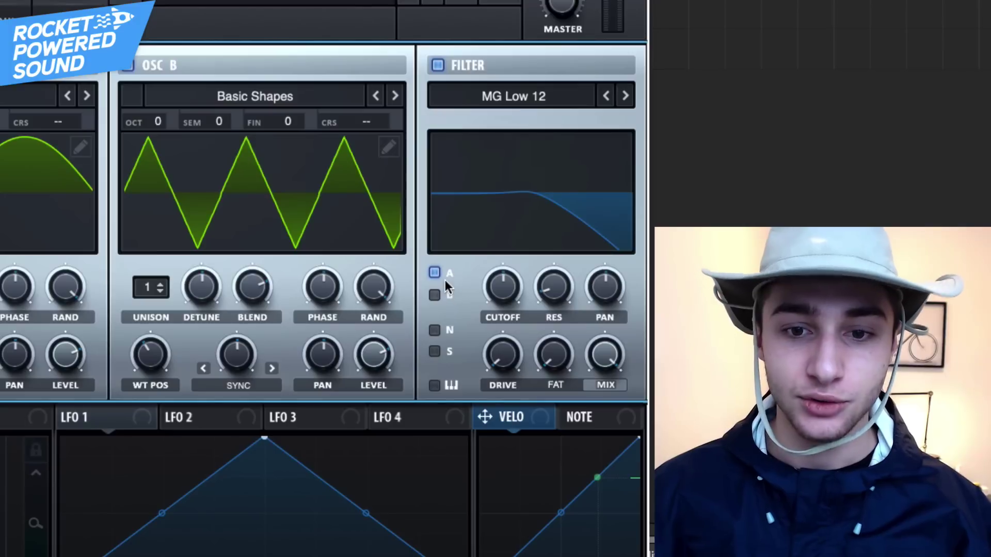
- Route only oscillator B through the filter instead of oscillator A, and lower the cutoff slightly
left_click(585, 246)
left_click(584, 261)
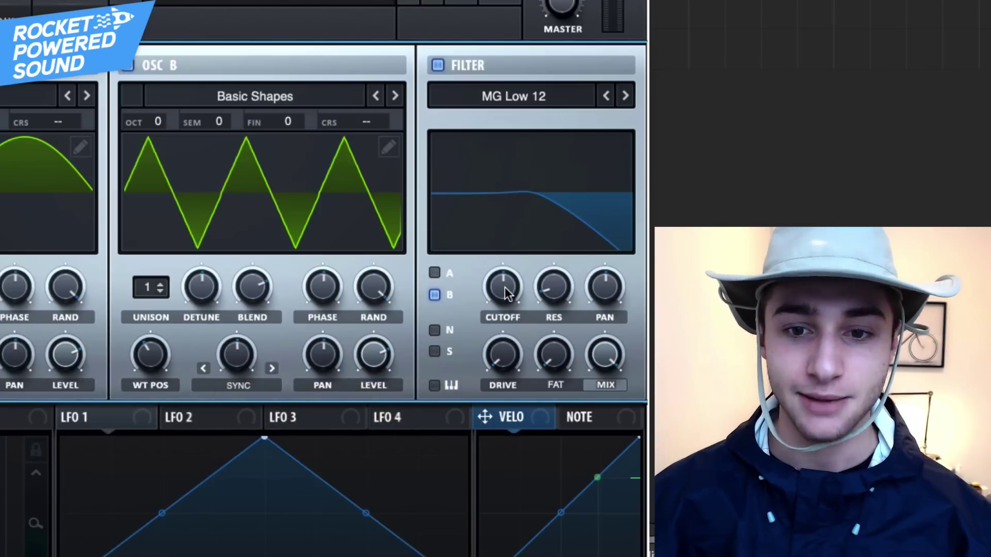
left_click_drag(505, 289, 485, 293)
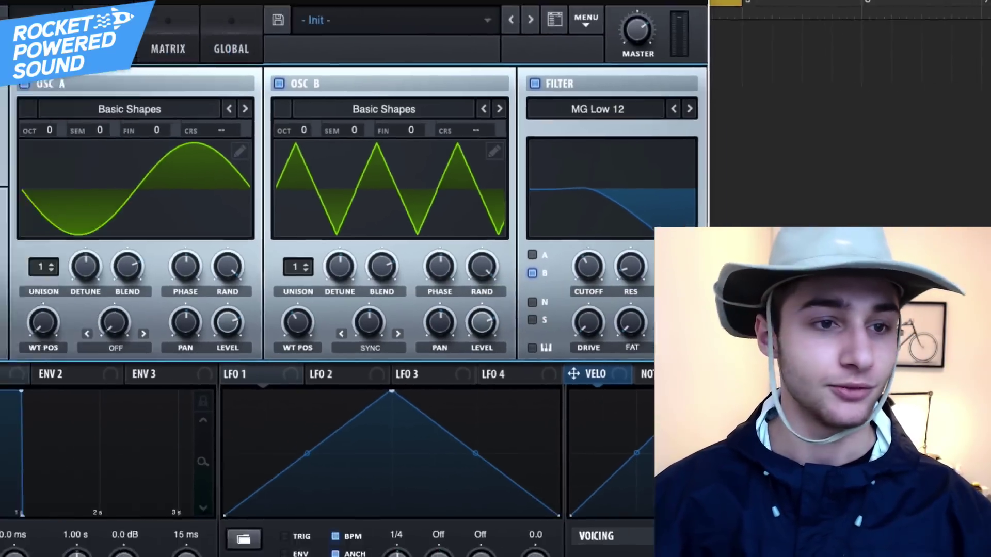
- Add a compressor effect in multiband mode and move it to the start of the effects chain
left_click(110, 58)
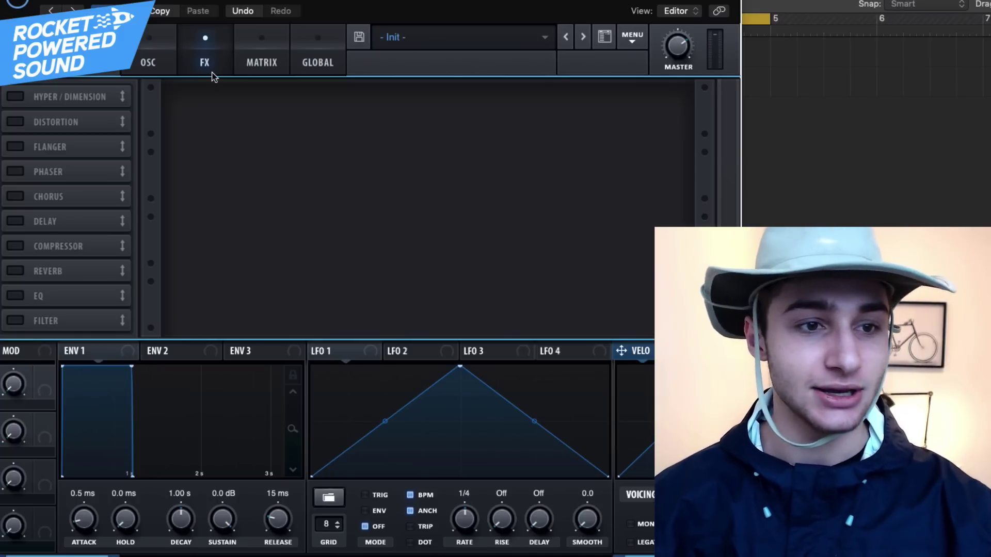
left_click(15, 246)
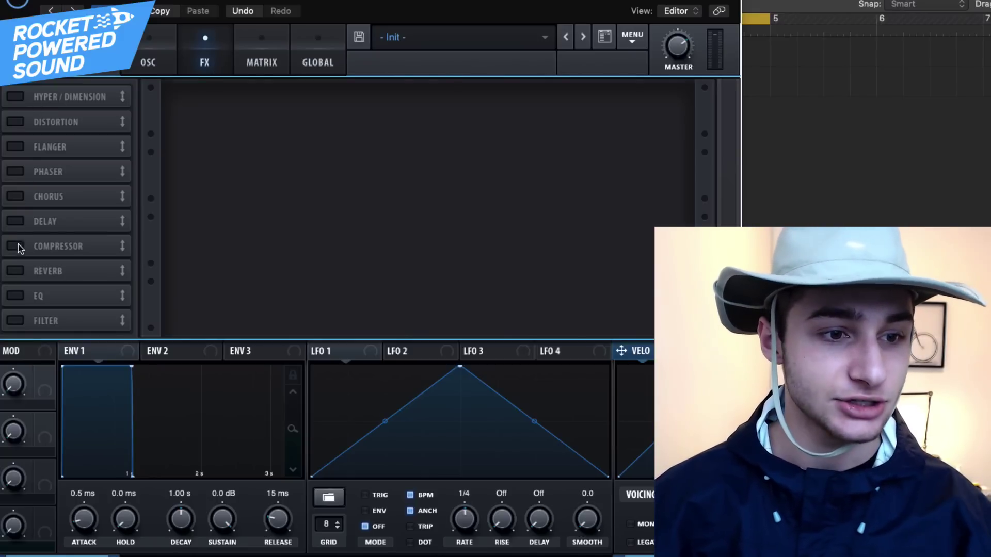
left_click(500, 130)
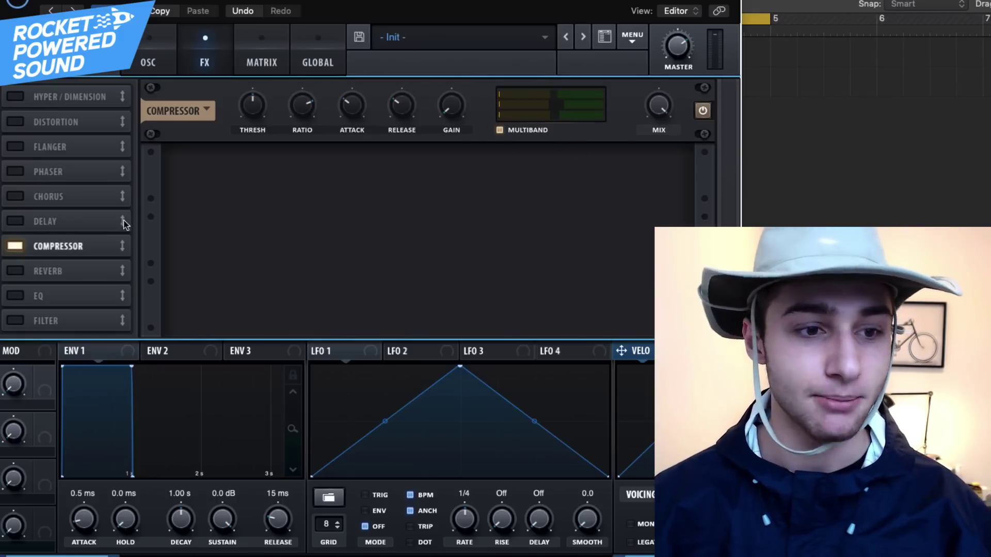
left_click_drag(103, 246, 109, 89)
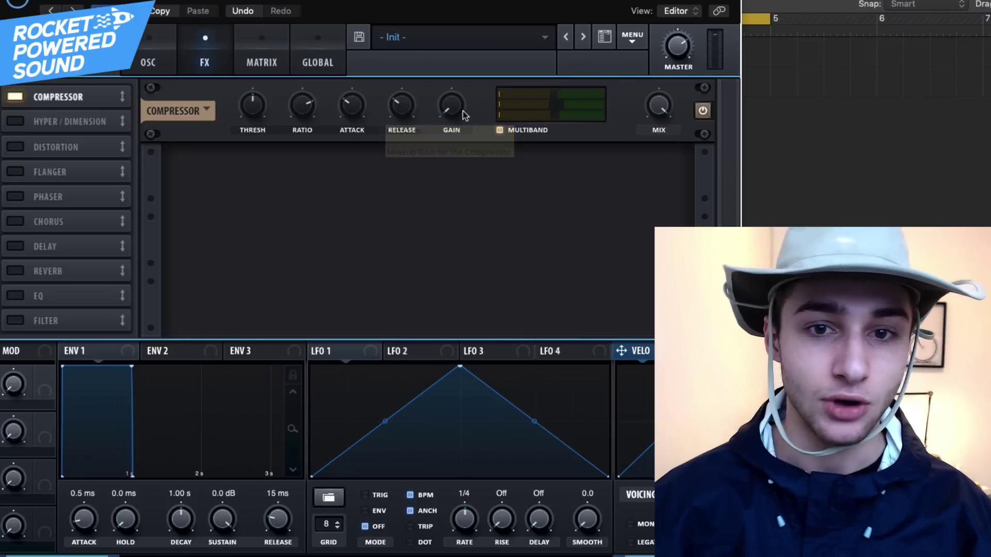
- Lower the multiband compressor's high band strongly and its mid band slightly
mouse_move(557, 92)
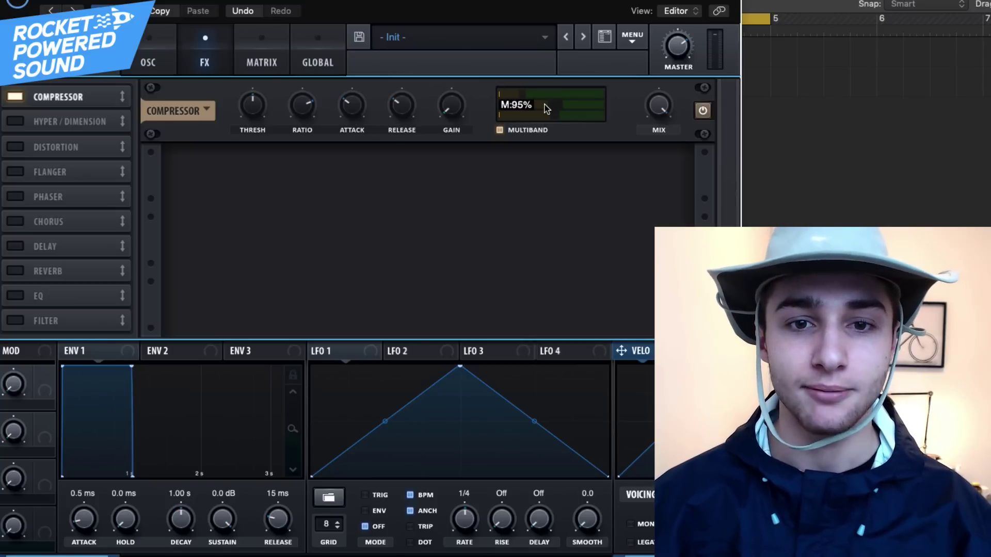
left_click_drag(544, 104, 531, 107)
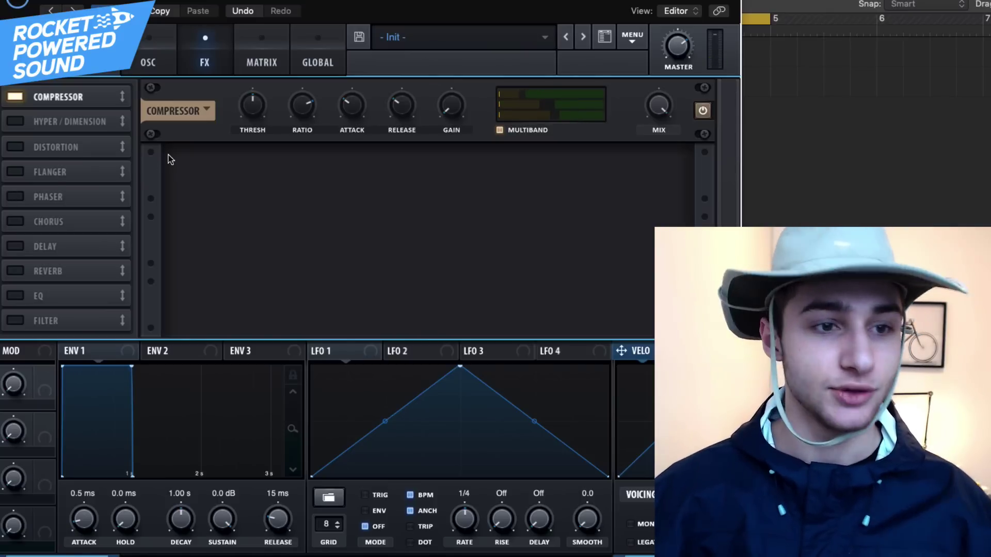
- Add a SoftClip distortion effect with its drive at maximum and its mix lowered well below half
left_click(8, 150)
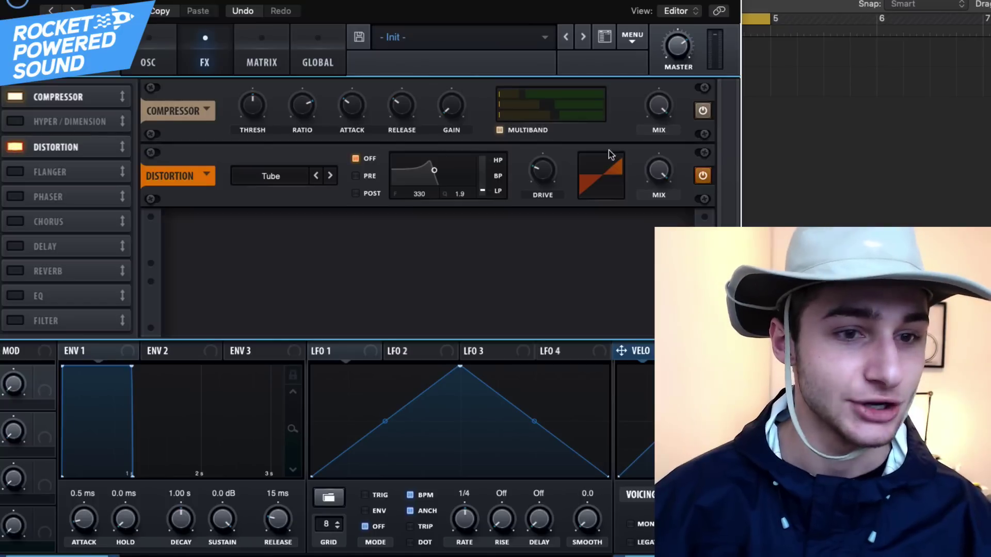
left_click(287, 177)
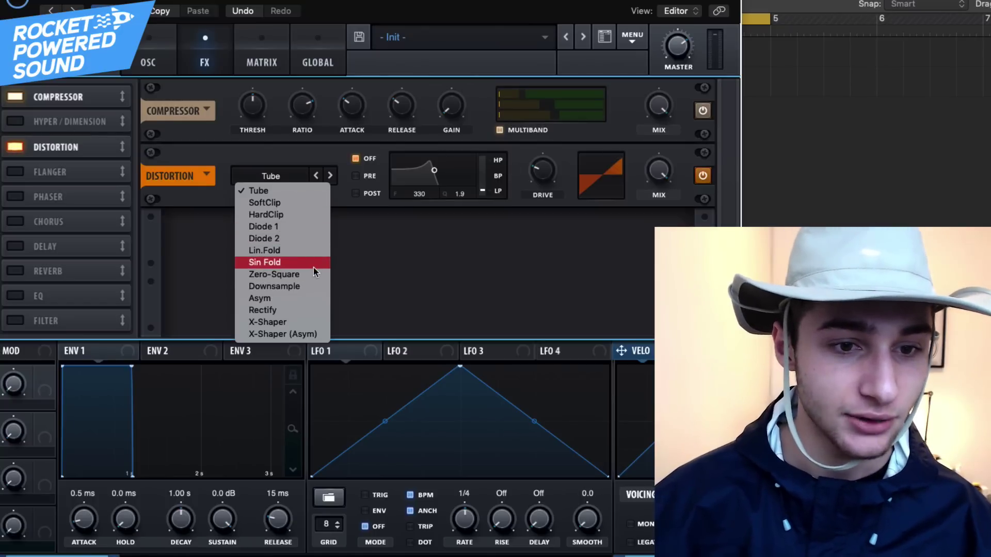
left_click(292, 204)
left_click_drag(542, 170, 542, 135)
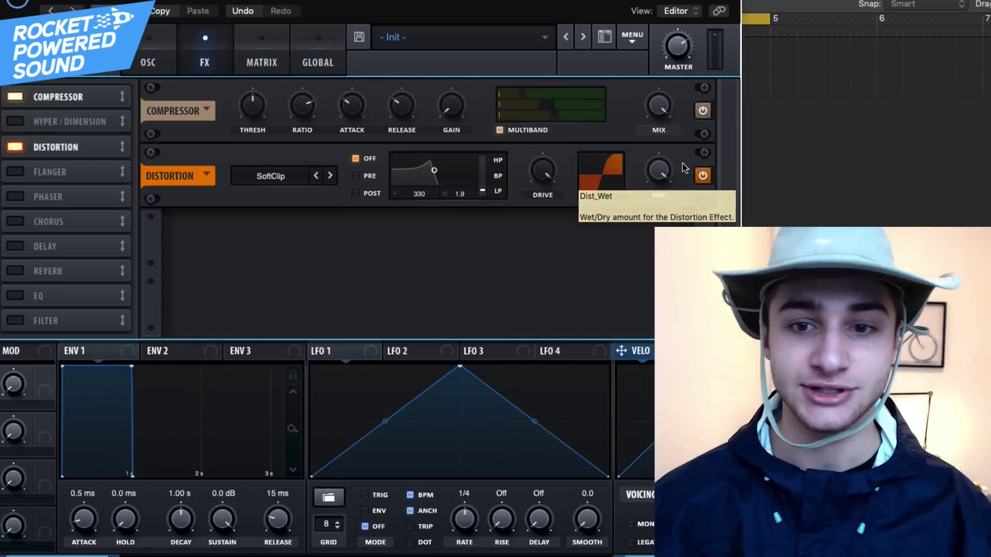
left_click_drag(665, 171, 639, 239)
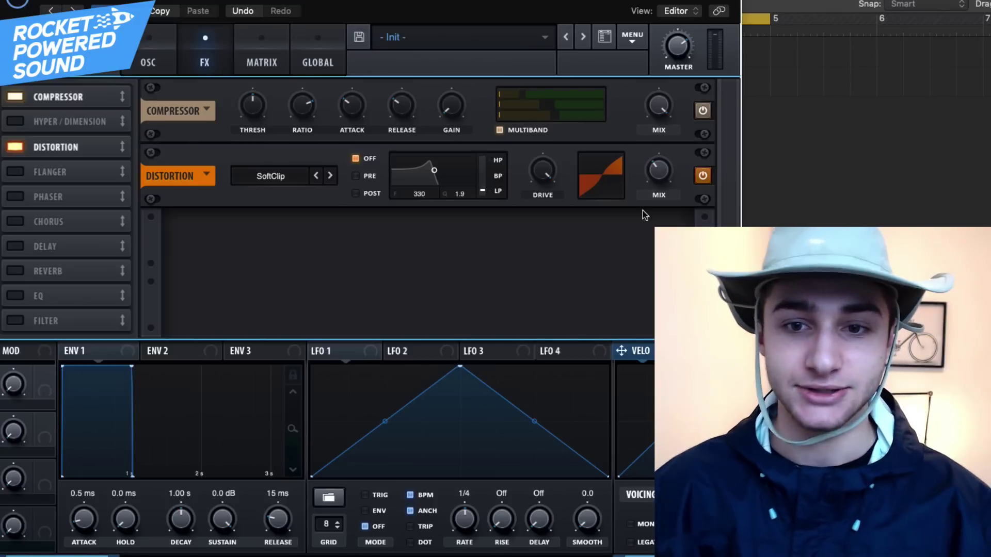
mouse_move(659, 184)
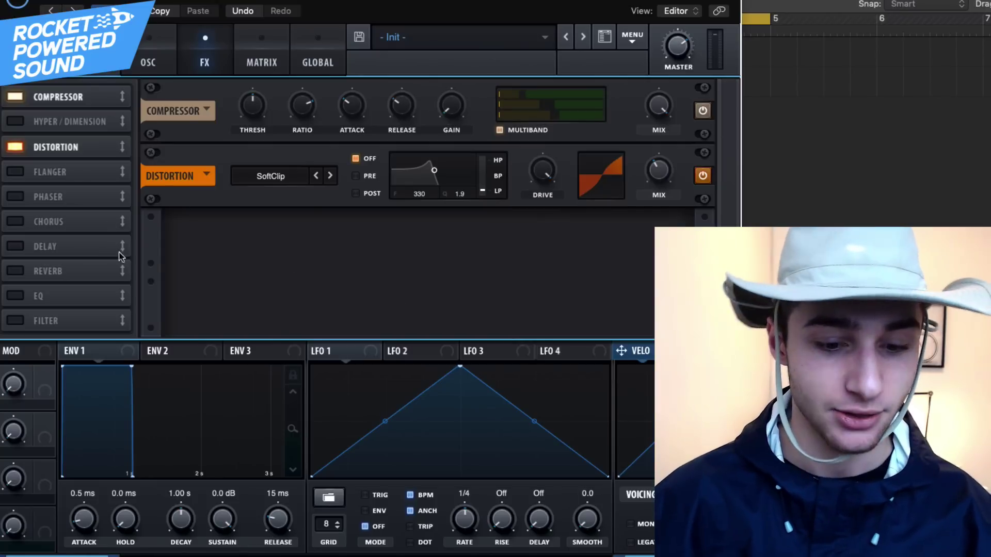
- Enable the filter effect as MG Low 6, place it directly after the distortion, and move Hyper/Dimension below the phaser
left_click(46, 321)
left_click_drag(46, 320, 67, 167)
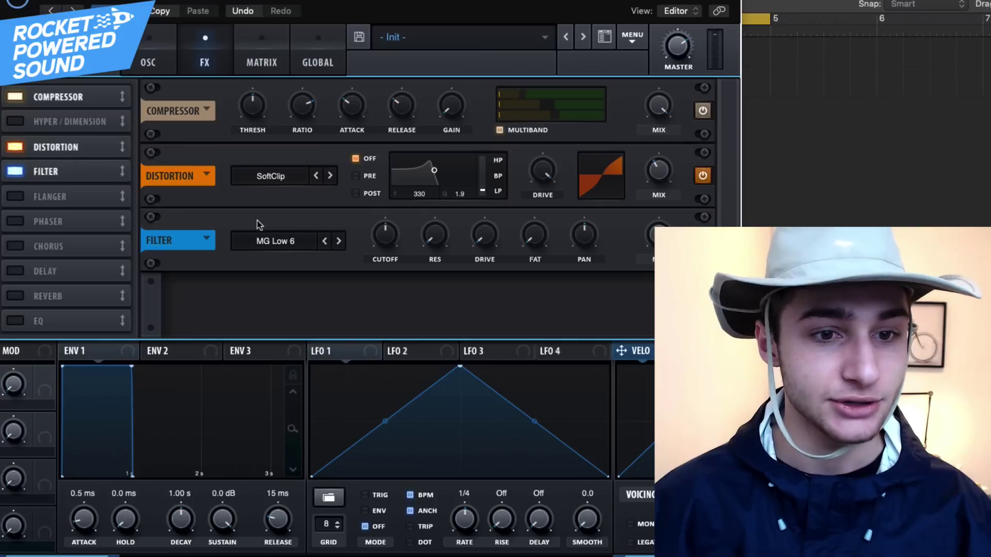
left_click(274, 241)
left_click(87, 105)
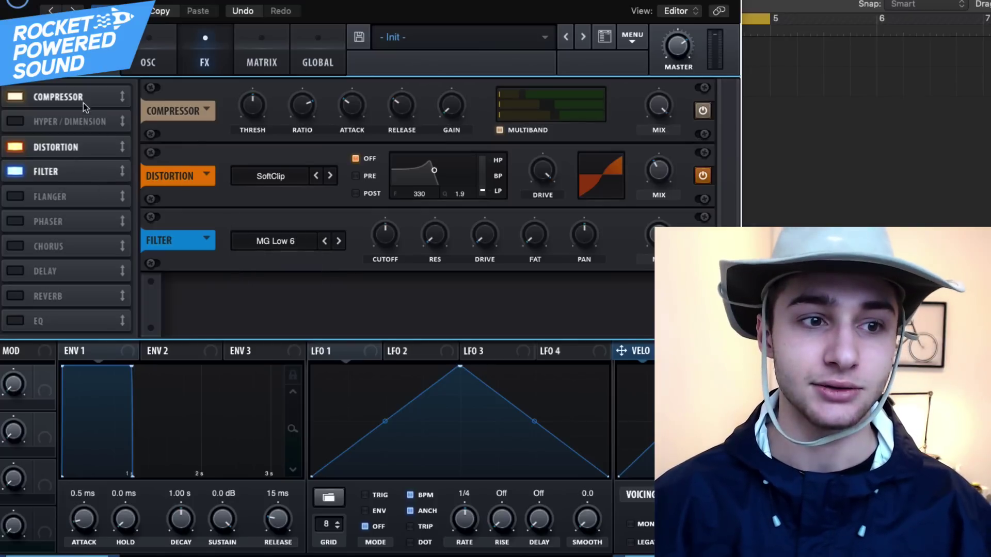
left_click_drag(65, 111, 68, 222)
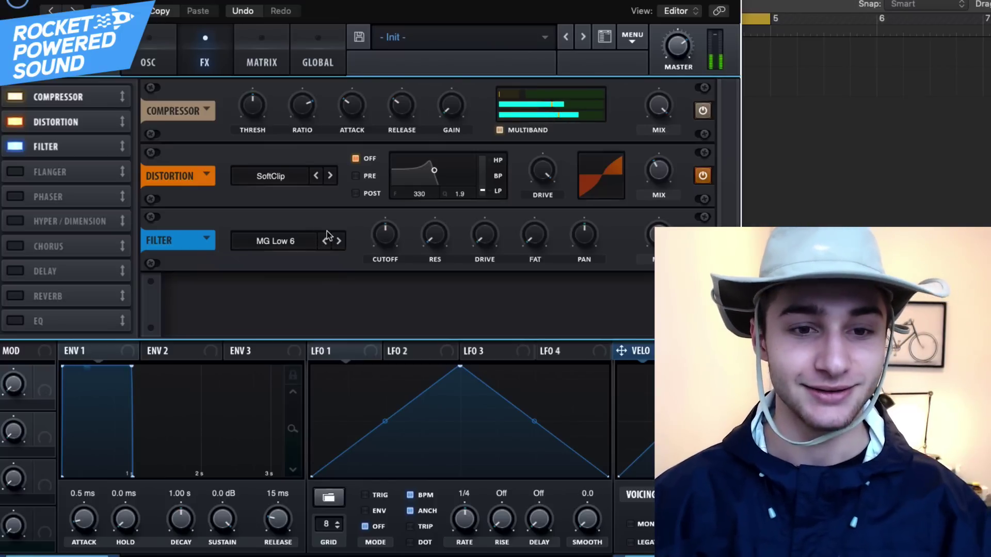
- Reshape LFO 1 into a curve that starts at full height and falls steeply, flattening out towards the end
left_click(262, 59)
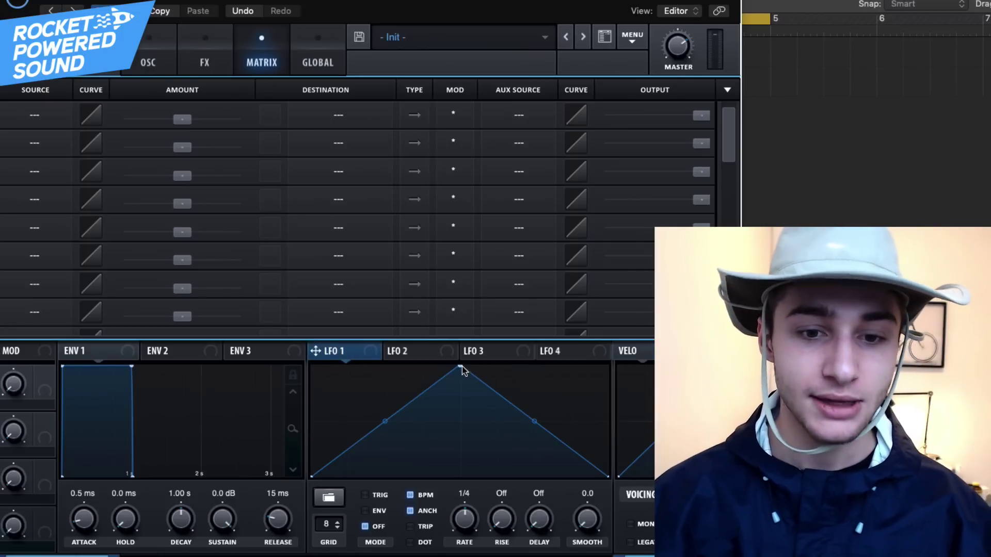
left_click_drag(460, 366, 221, 317)
left_click_drag(460, 420, 449, 442)
- Create a modulation in the first matrix slot from LFO 1 to the global master tuning (Mast.Tun)
left_click(37, 115)
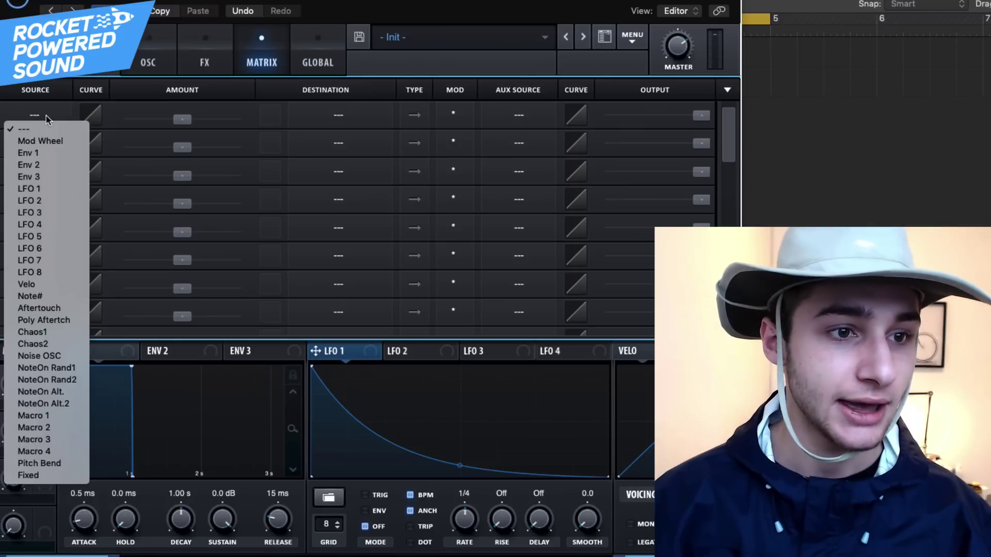
left_click(49, 189)
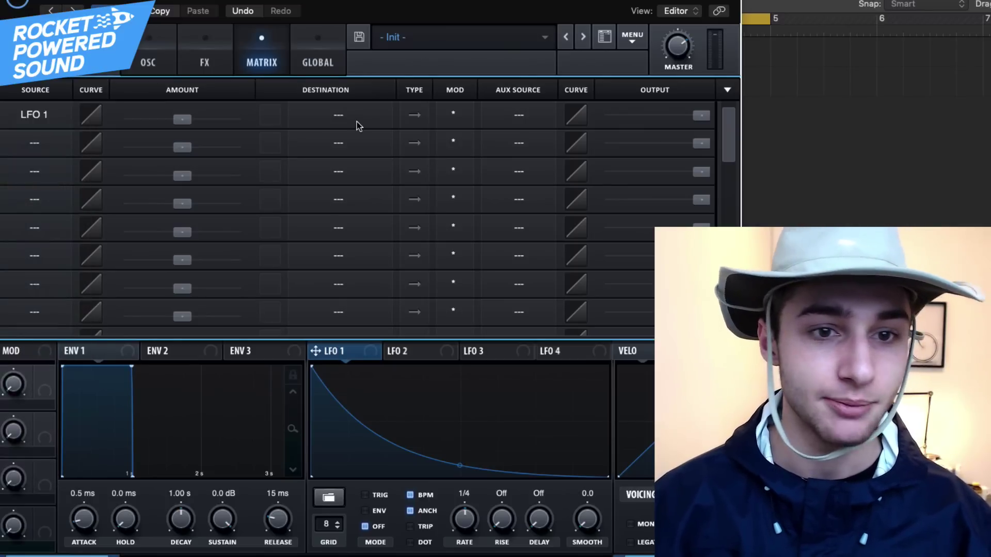
left_click(341, 115)
mouse_move(361, 212)
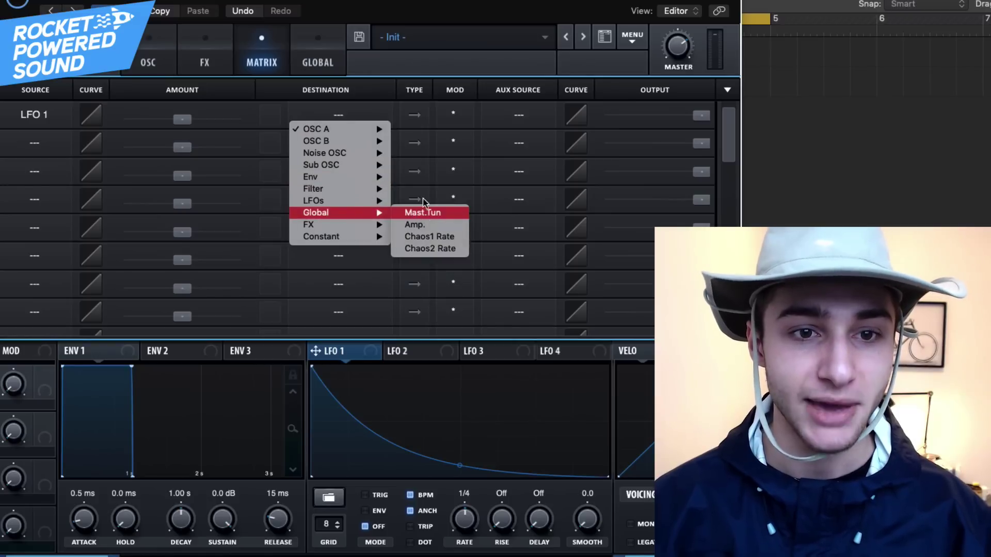
left_click(419, 213)
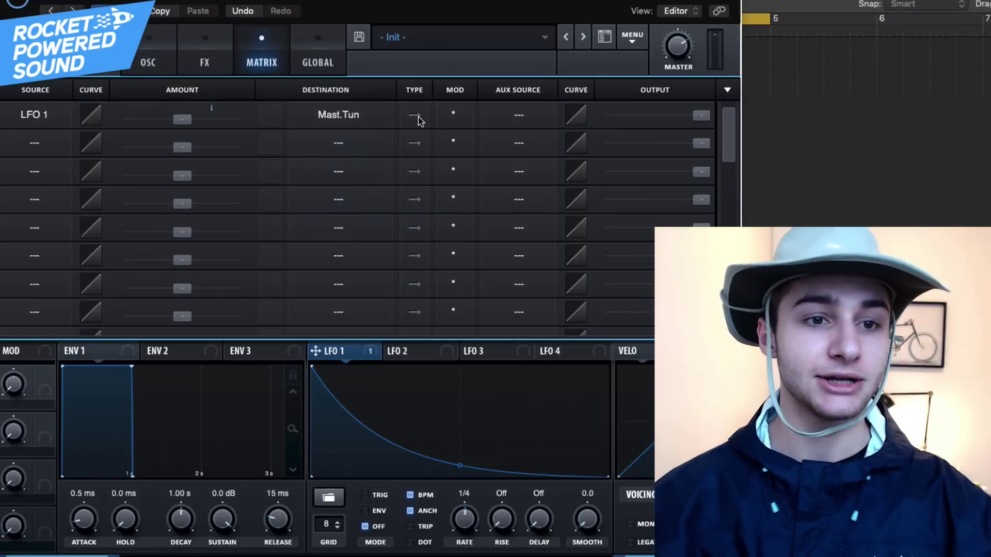
left_click(155, 60)
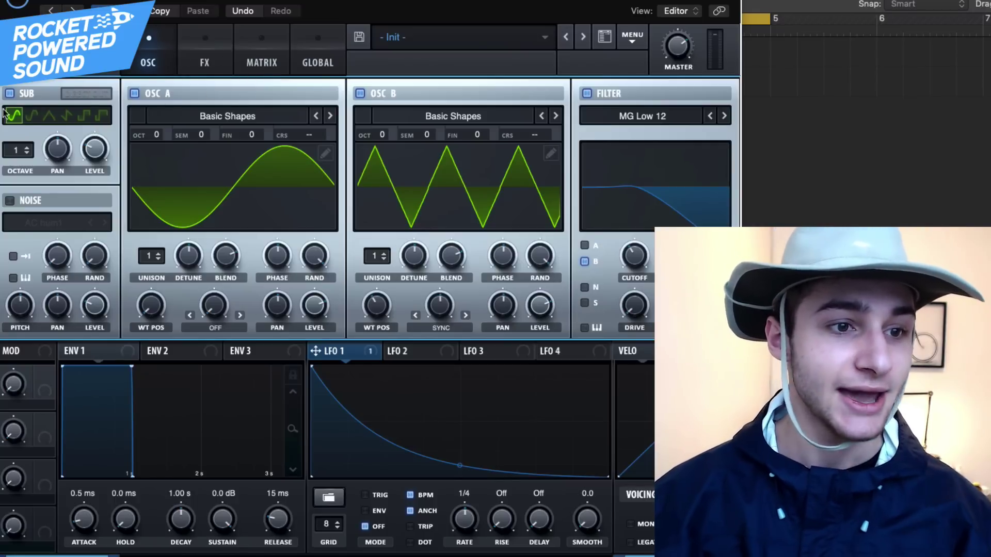
left_click_drag(353, 348, 26, 154)
- Give the LFO 1 to Mast.Tun modulation a small positive amount and set LFO 1 to ENV mode
left_click(261, 61)
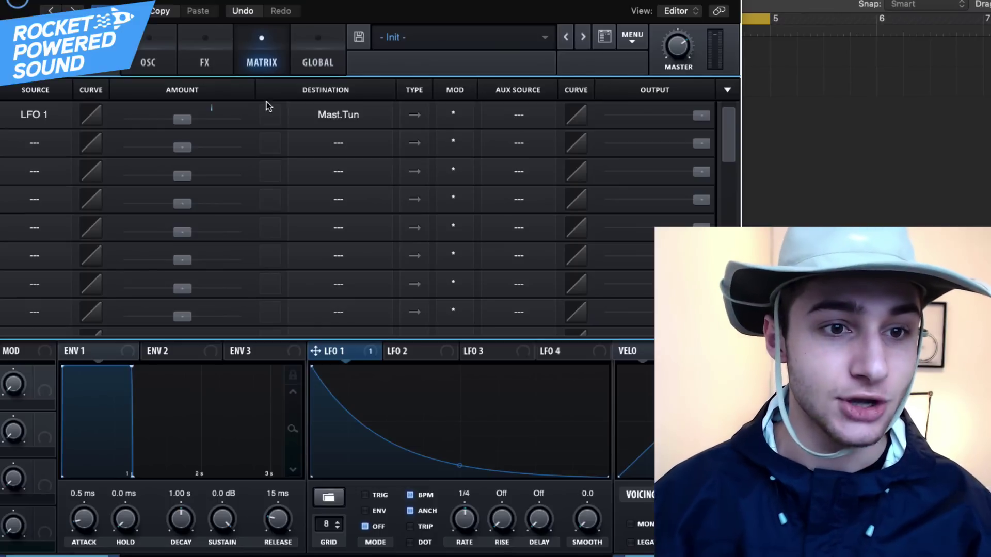
left_click(221, 121)
left_click_drag(221, 122, 230, 123)
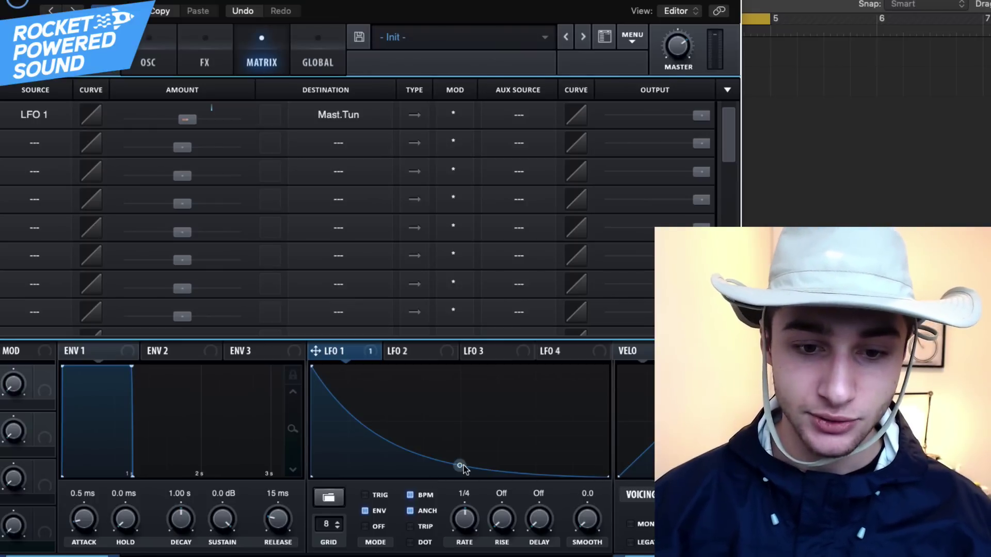
- Steepen LFO 1's falling curve slightly, add a point near its end, set its rate to 1/16, and return to the oscillators
left_click_drag(463, 469, 461, 468)
double_click(594, 477)
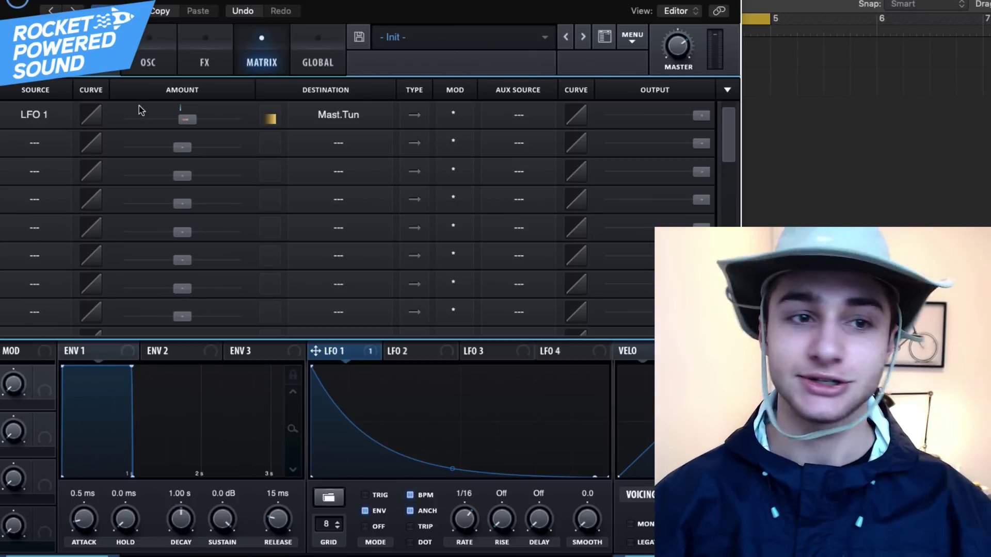
left_click(154, 46)
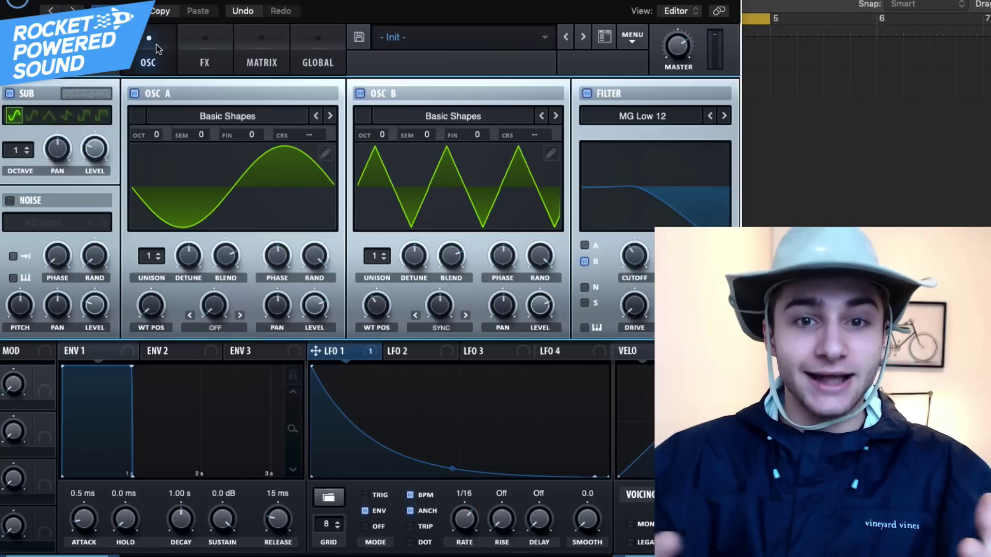